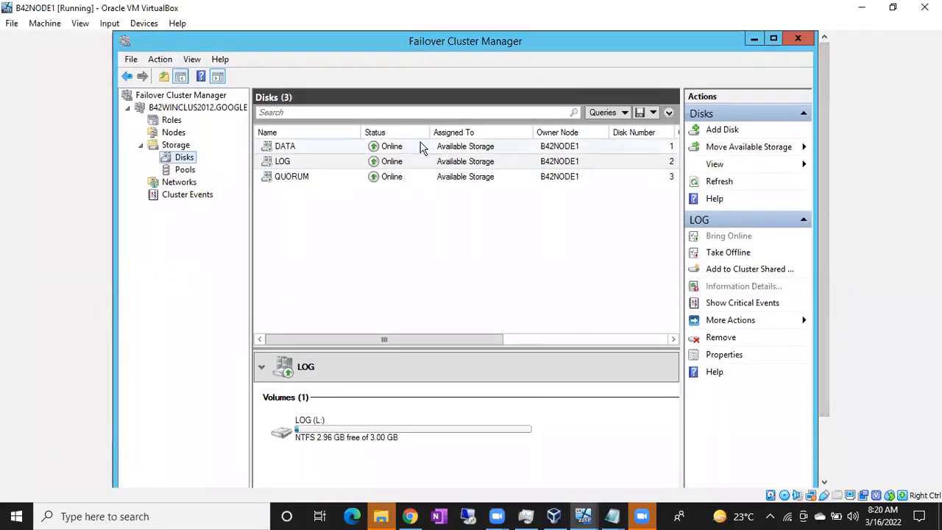
# Start configuring the quorum settings of cluster B42WINCLUS2012 and choose the option to select the quorum witness.
pyautogui.click(209, 108)
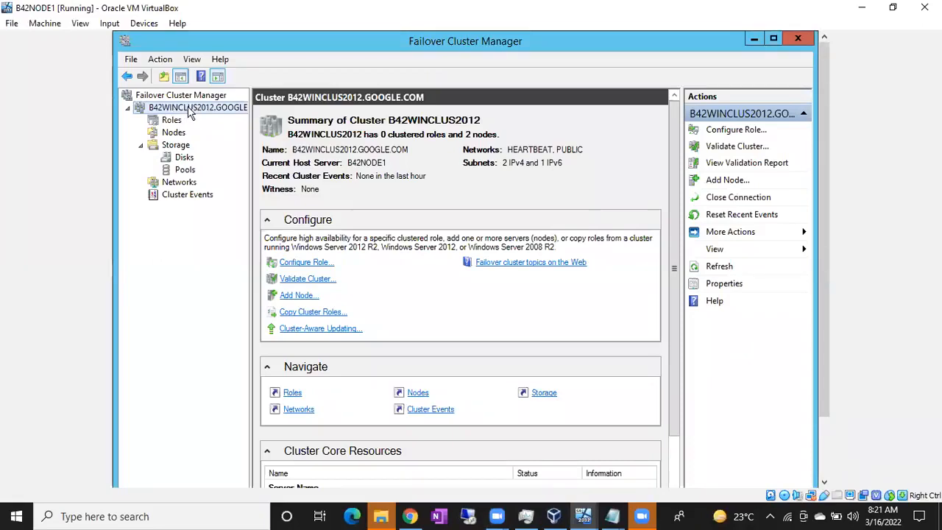
pyautogui.rightClick(191, 110)
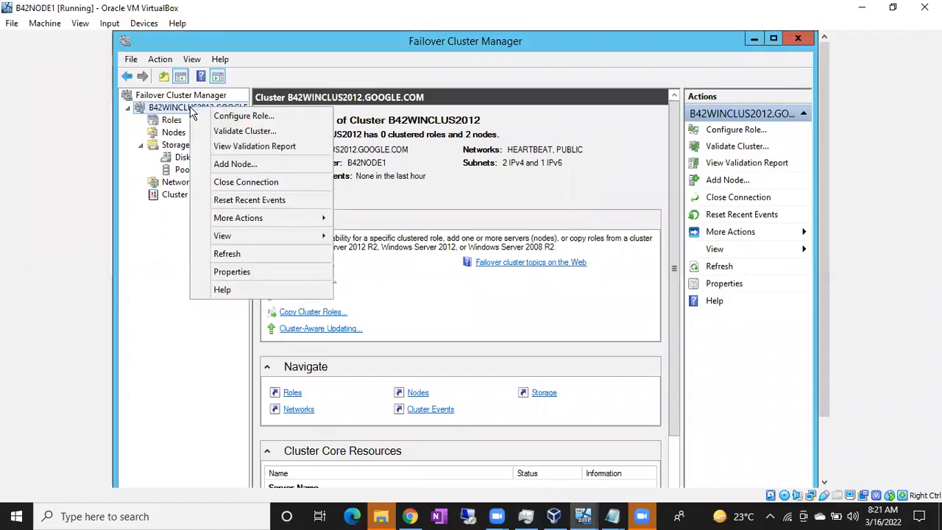
pyautogui.moveTo(252, 223)
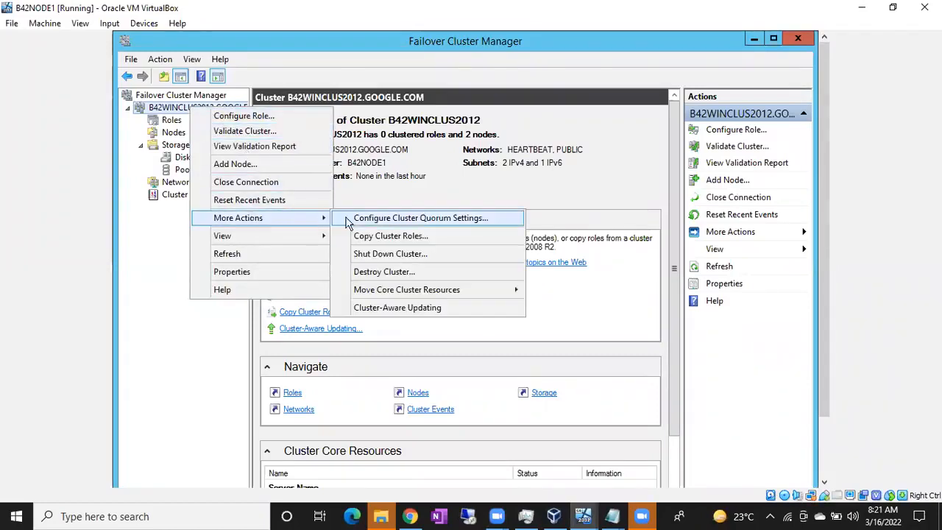
pyautogui.click(384, 220)
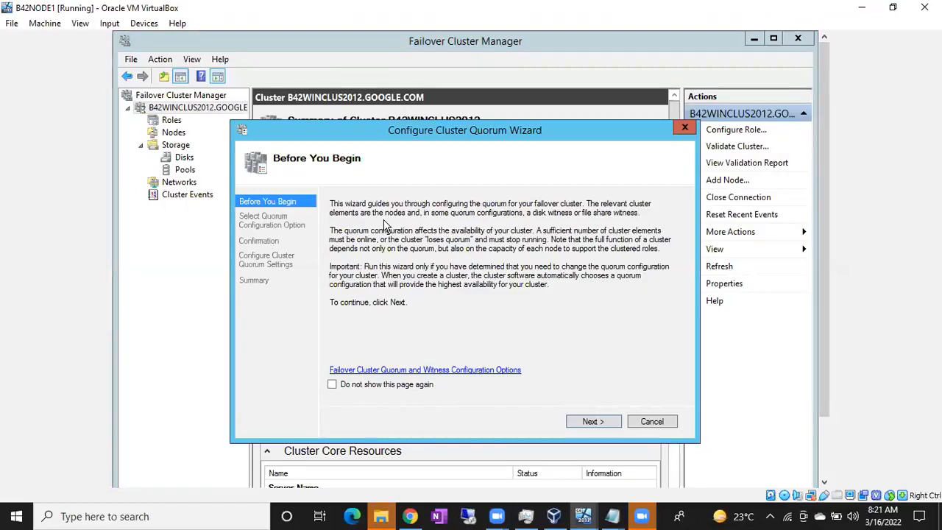
pyautogui.click(591, 421)
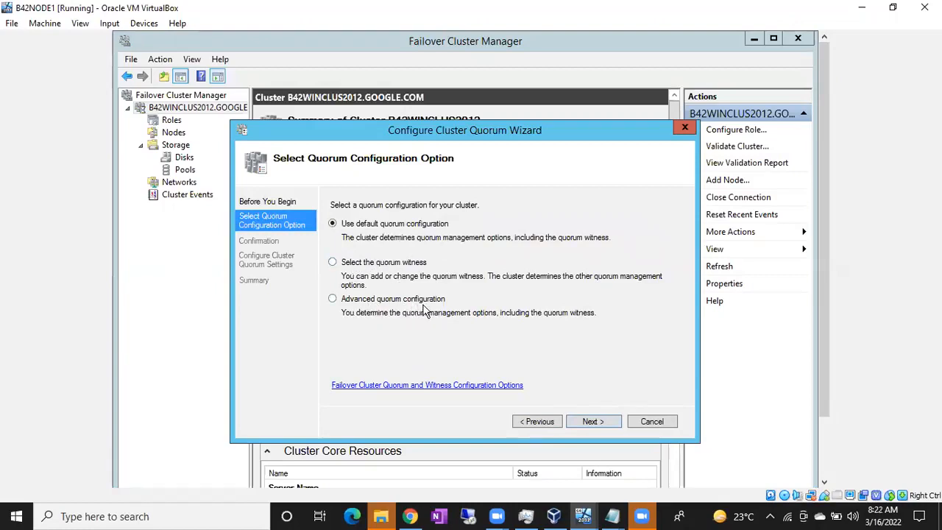
pyautogui.click(333, 262)
pyautogui.click(593, 421)
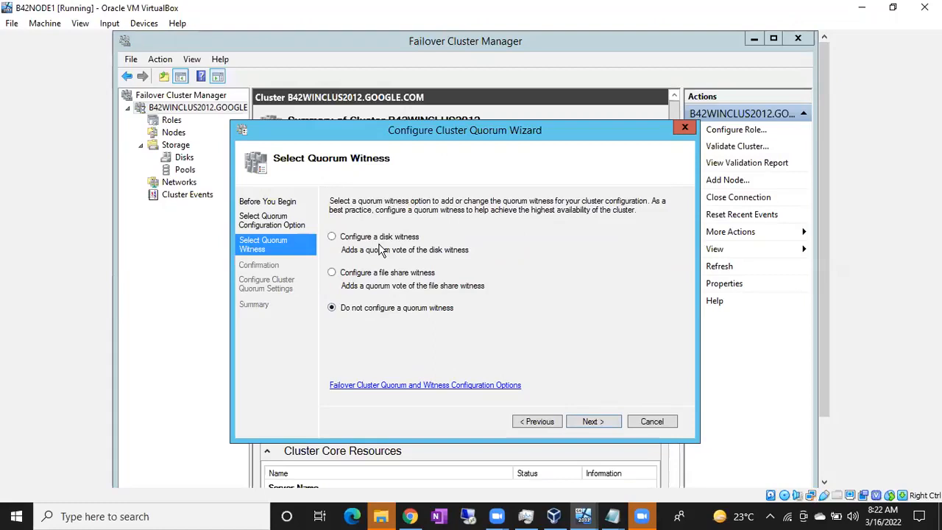
# Configure a disk witness using the QUORUM disk and complete the quorum configuration.
pyautogui.click(332, 236)
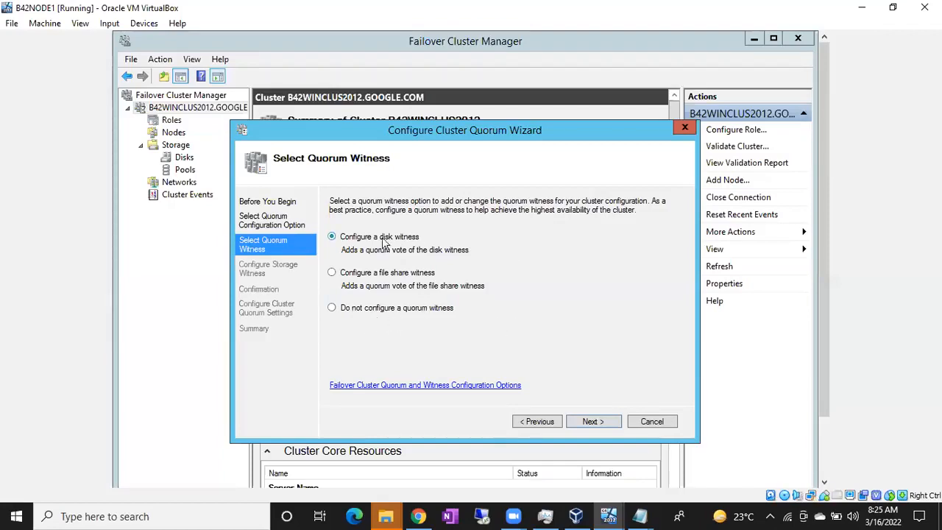
pyautogui.click(591, 423)
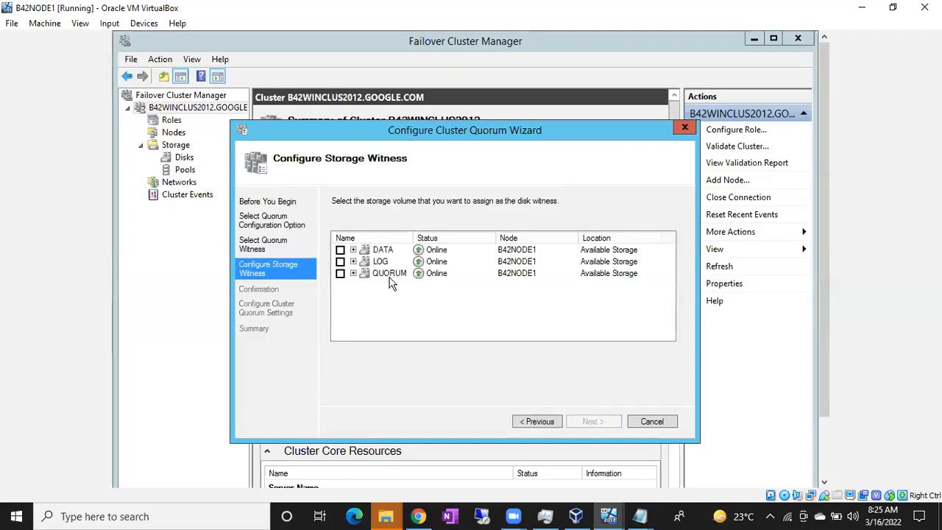
pyautogui.click(340, 273)
pyautogui.click(591, 422)
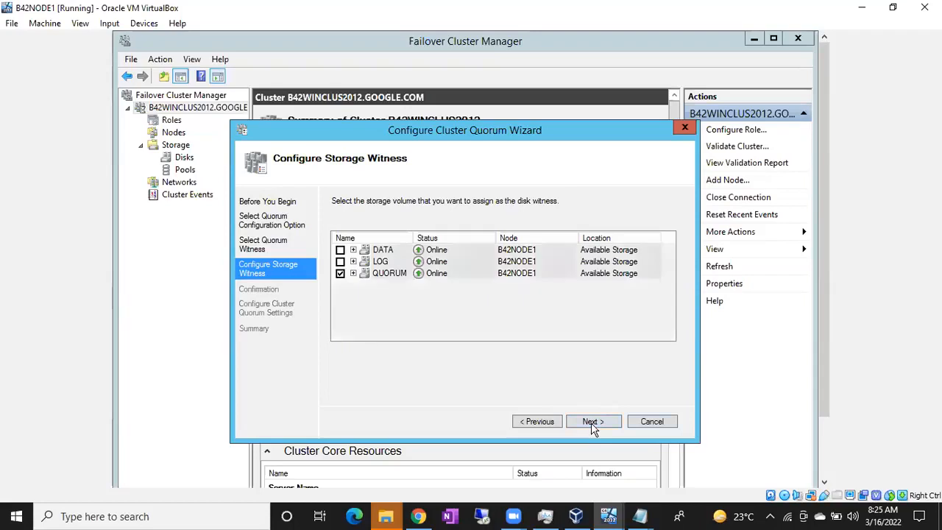
pyautogui.click(594, 427)
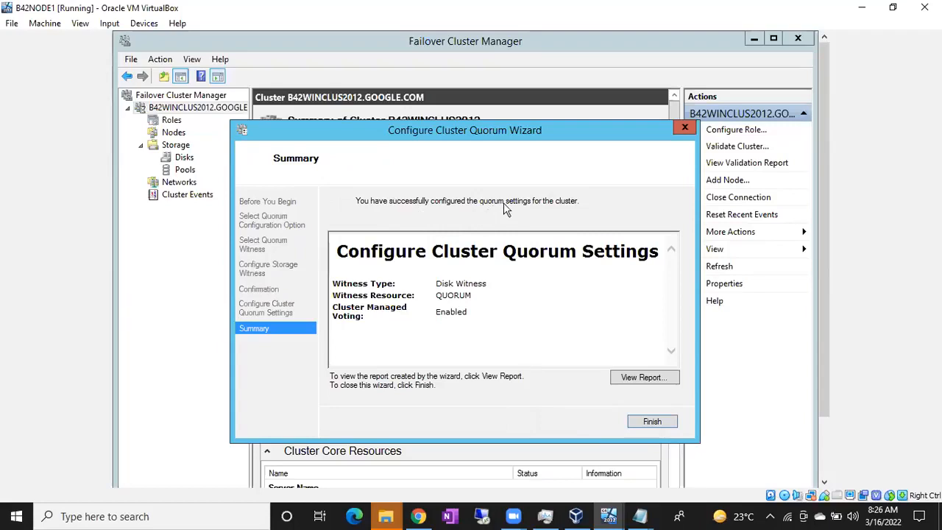
pyautogui.click(651, 424)
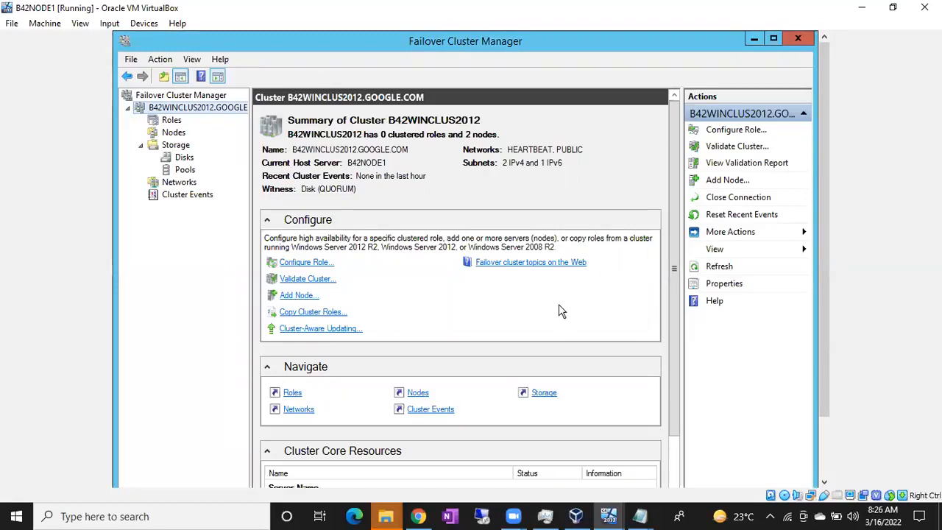
# Review the cluster disks' assignments and owner nodes, the cluster summary, and the QUORUM disk's details.
pyautogui.click(184, 158)
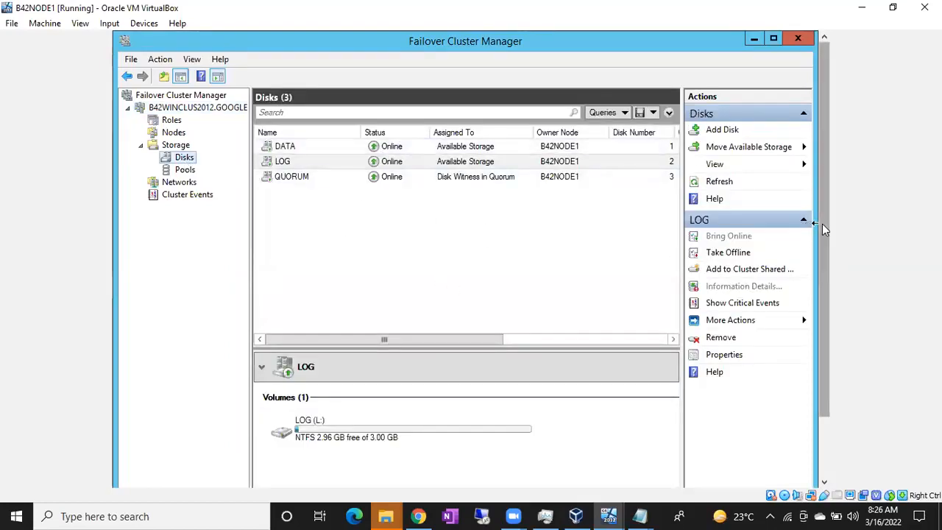
pyautogui.scroll(-2, 818, 223)
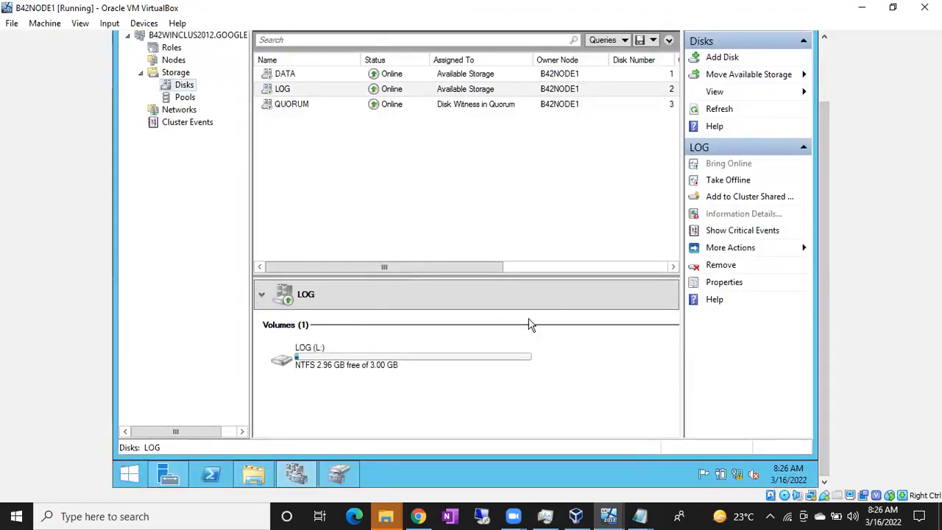
pyautogui.scroll(2, 831, 229)
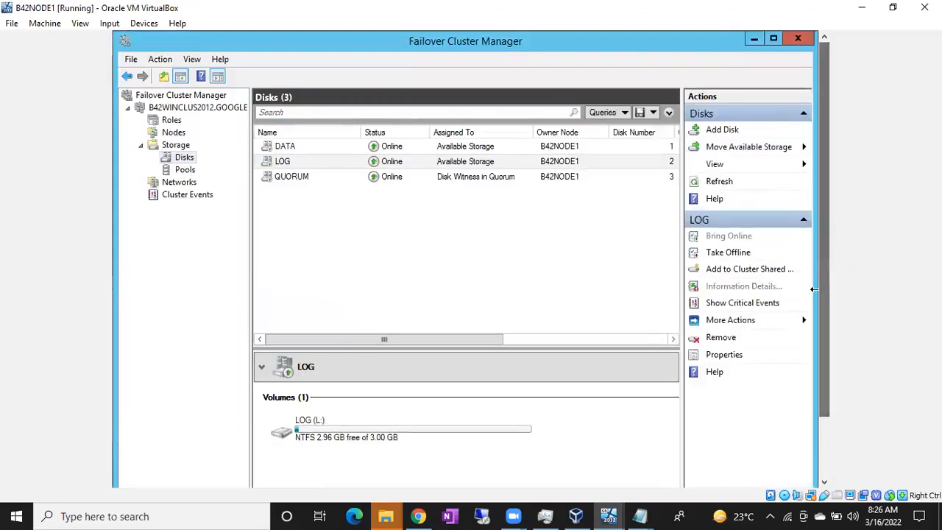
pyautogui.click(154, 107)
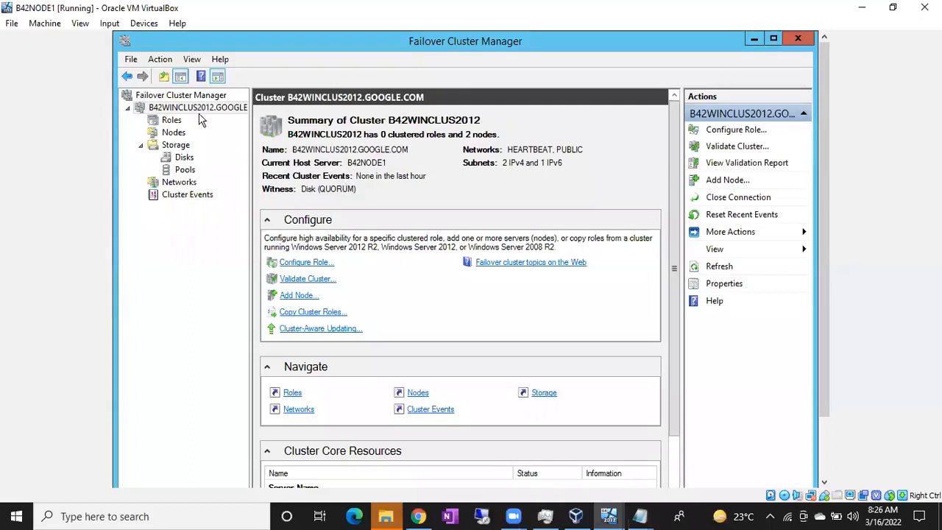
pyautogui.click(181, 157)
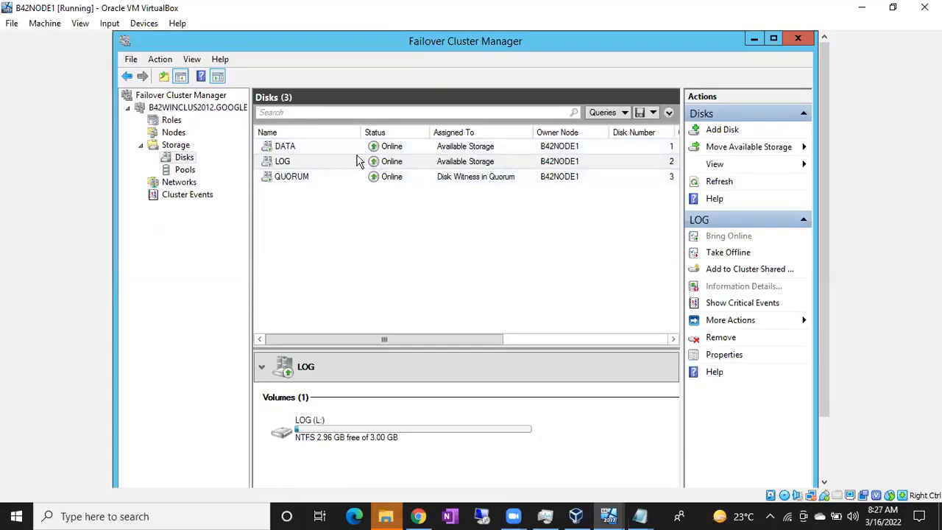
pyautogui.click(295, 181)
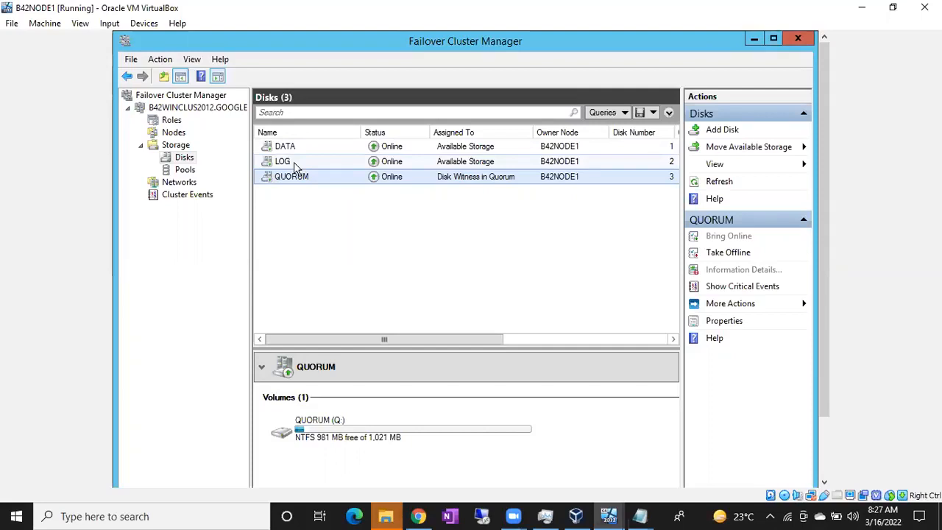
# Move the core cluster resources of B42WINCLUS2012 to the selected node B42NODE2.
pyautogui.click(187, 122)
pyautogui.click(180, 110)
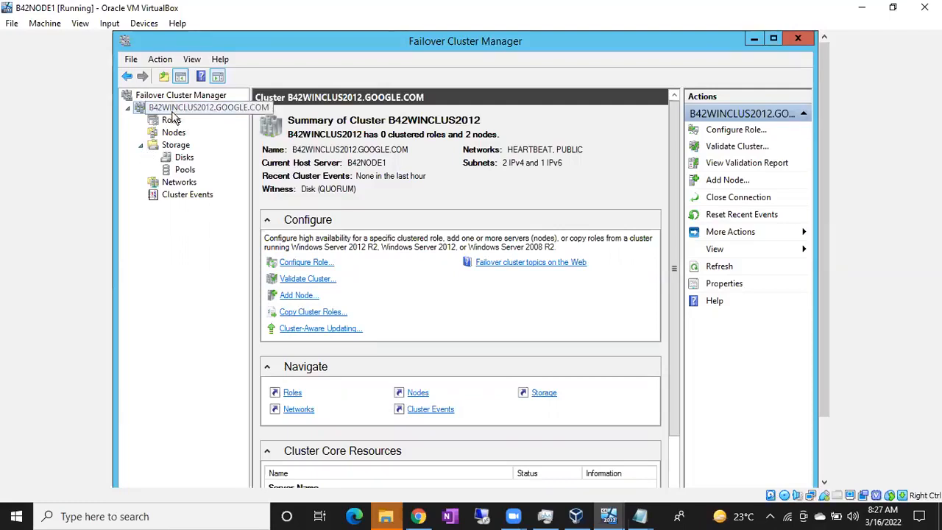
pyautogui.rightClick(172, 111)
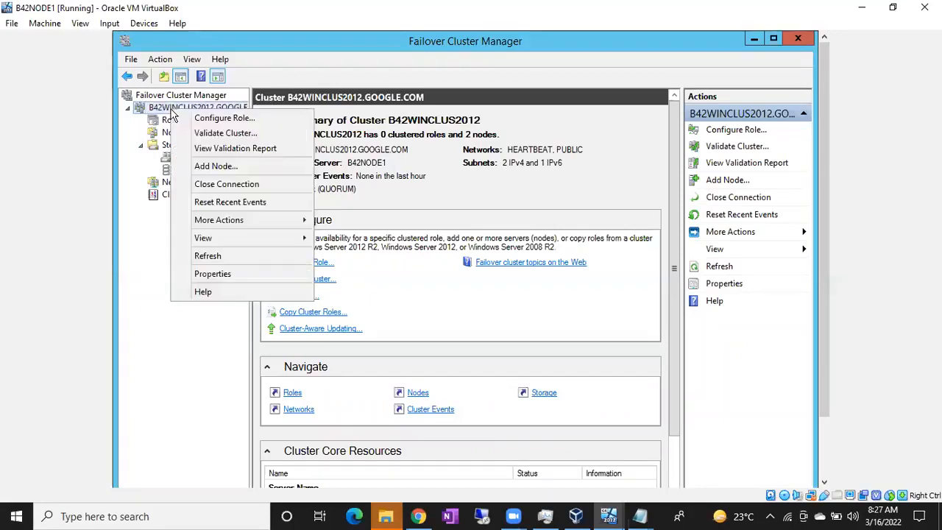
pyautogui.moveTo(228, 225)
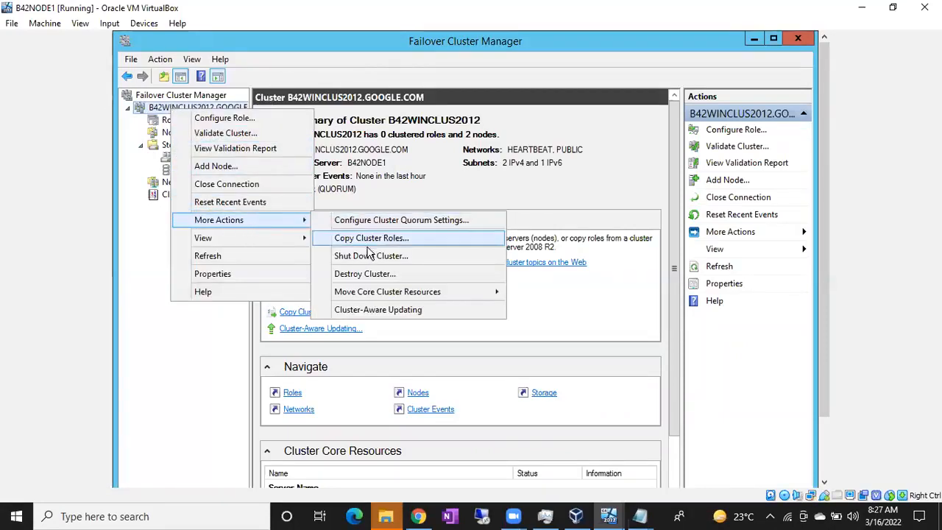
pyautogui.moveTo(379, 295)
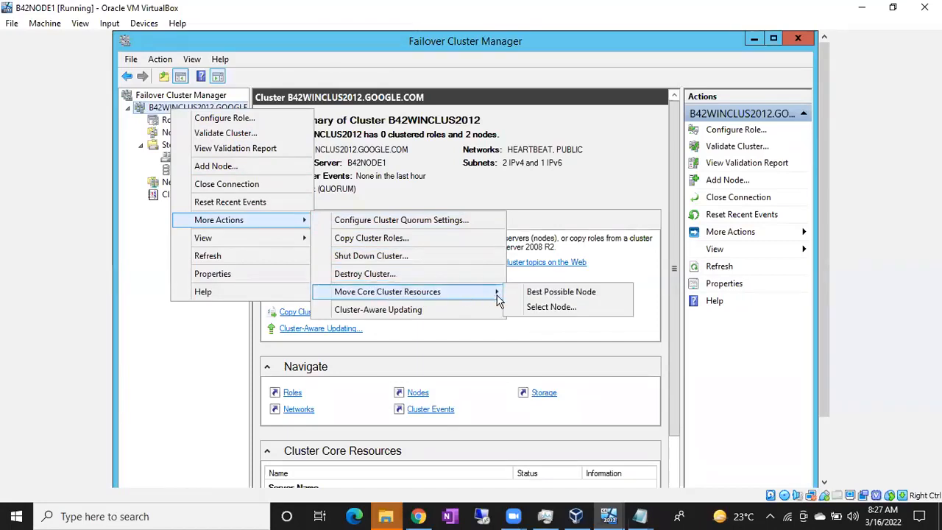
pyautogui.click(548, 308)
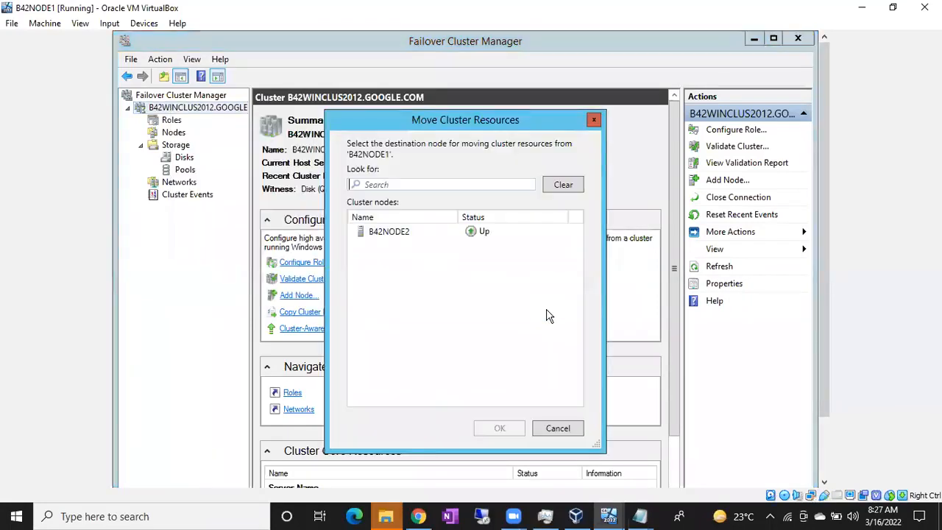
pyautogui.click(395, 239)
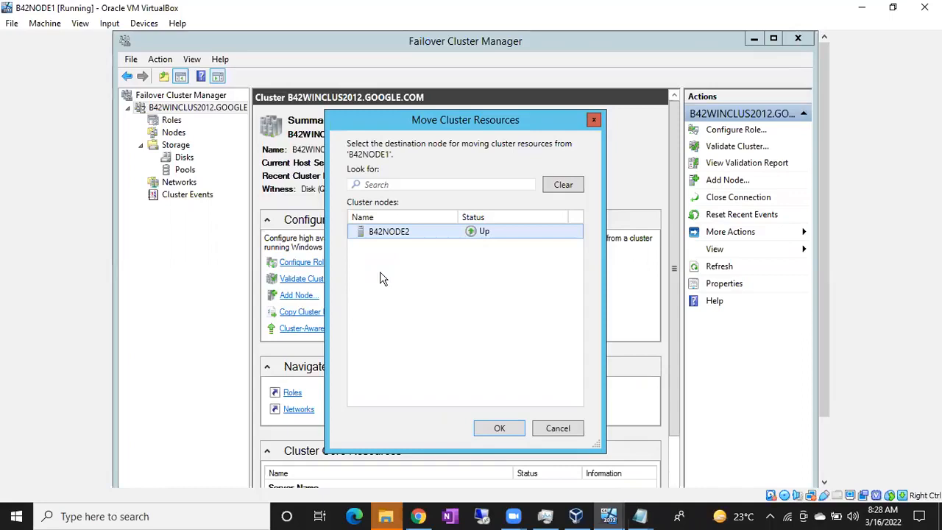
pyautogui.doubleClick(382, 235)
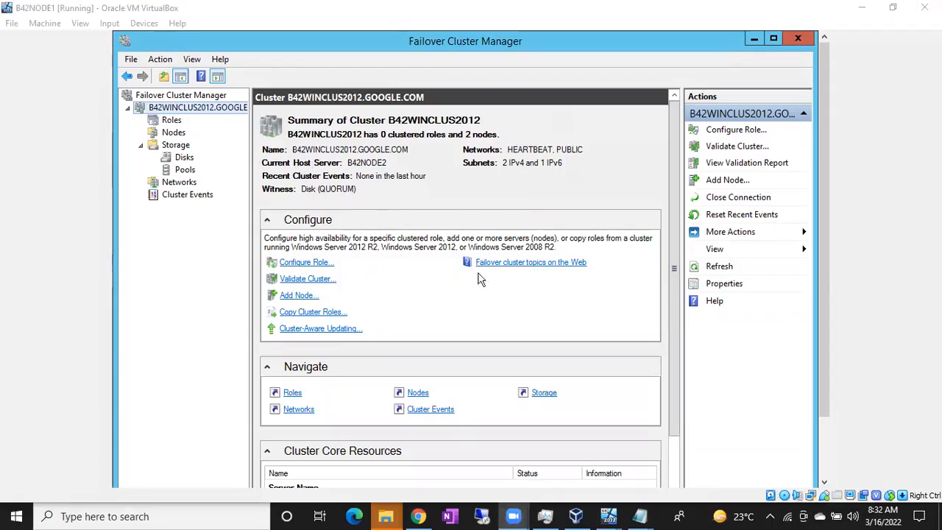
# Check in File Explorer which cluster drives are available on this node, then minimize its window.
pyautogui.moveTo(824, 276); pyautogui.dragTo(820, 380)
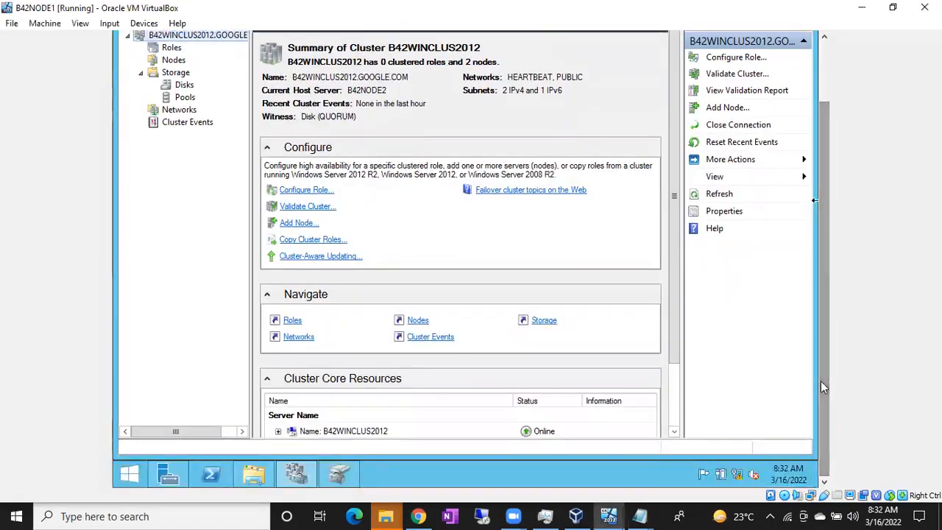
pyautogui.click(253, 475)
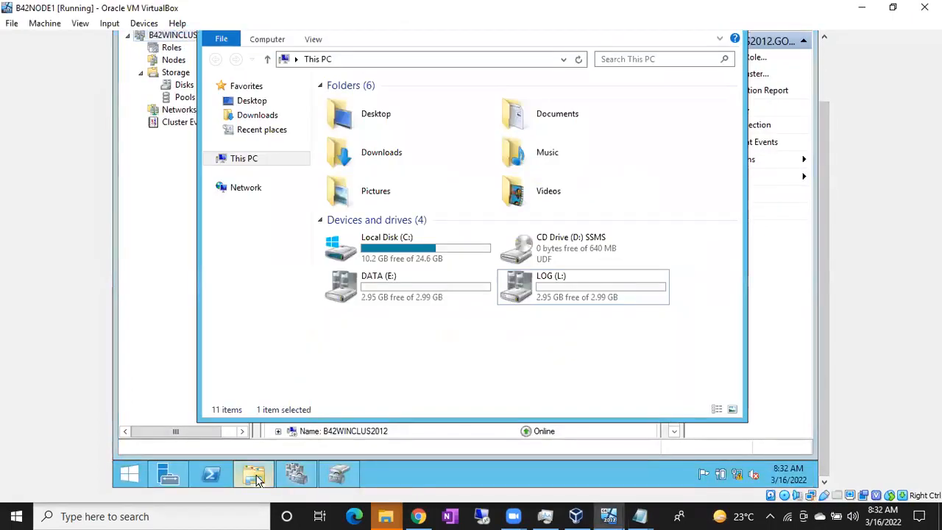
pyautogui.click(419, 302)
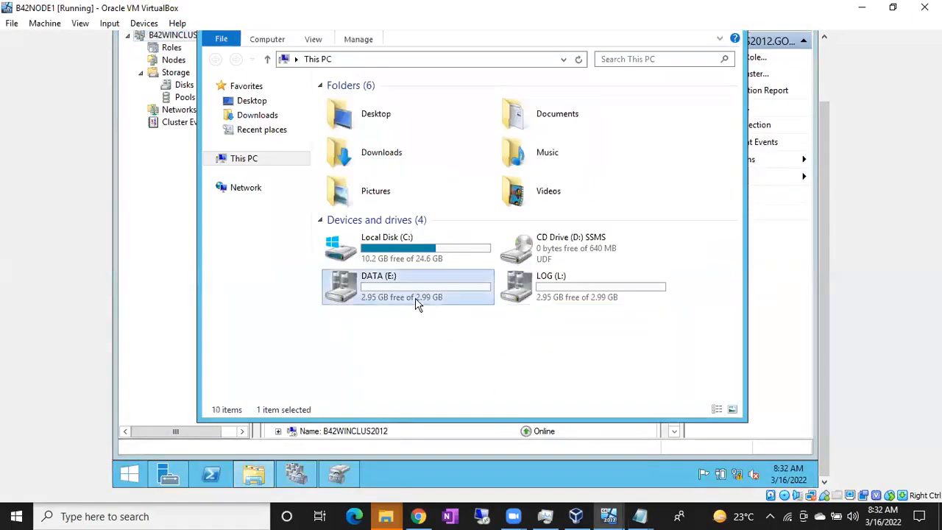
pyautogui.click(520, 294)
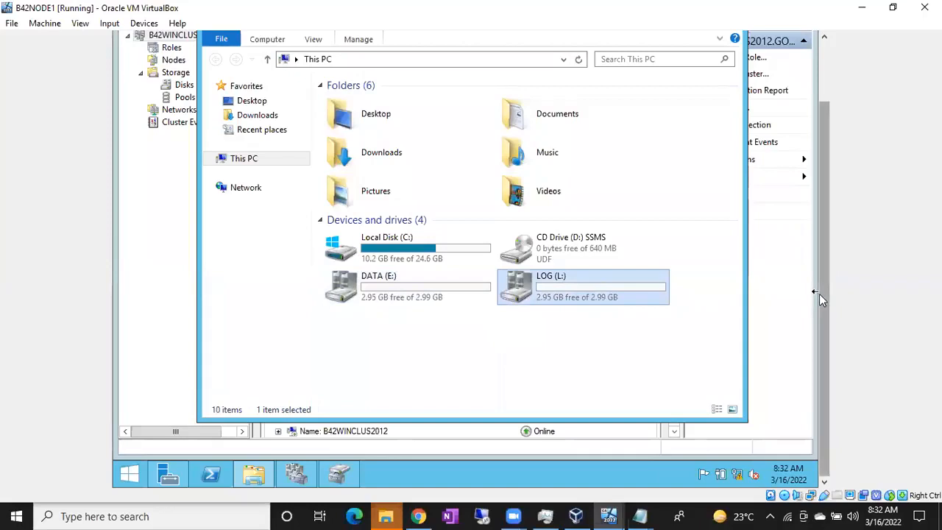
pyautogui.scroll(3, 819, 294)
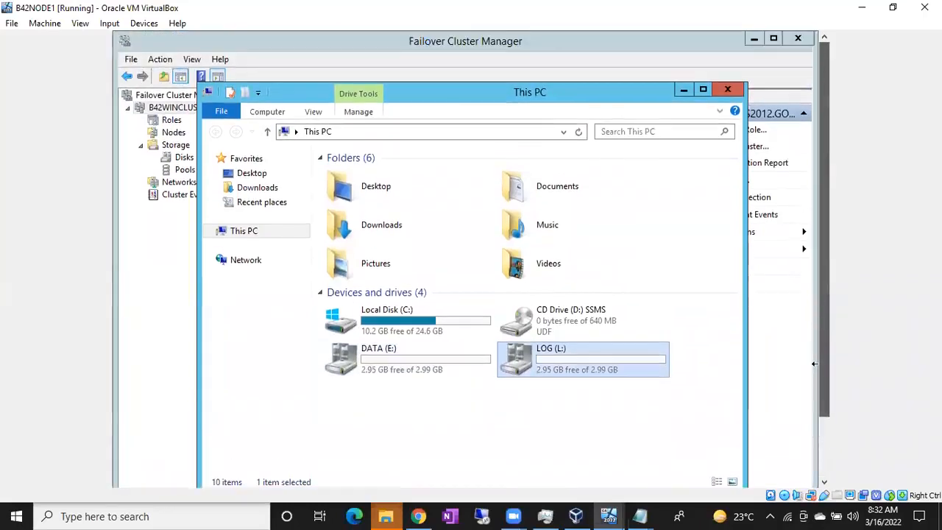
pyautogui.click(682, 90)
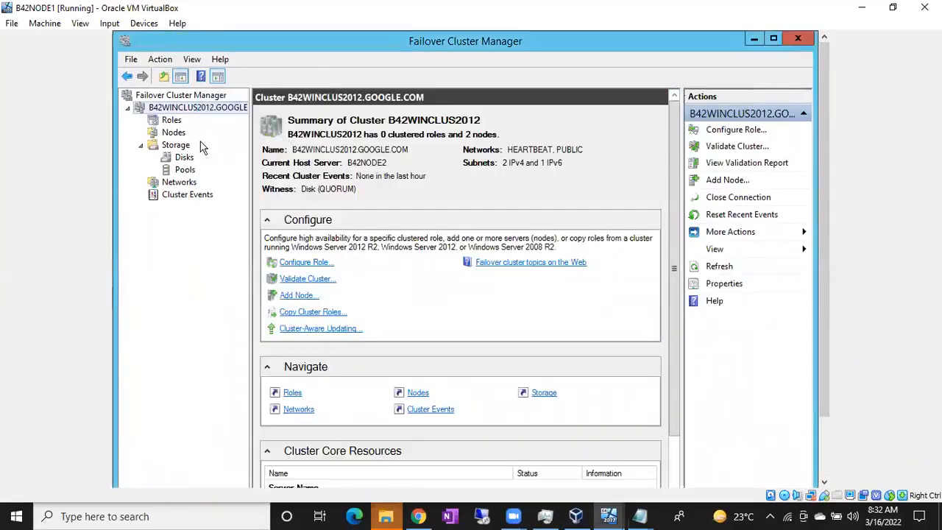
# Compare the owner nodes of the DATA, LOG and QUORUM disks with the cluster's current host server.
pyautogui.click(184, 158)
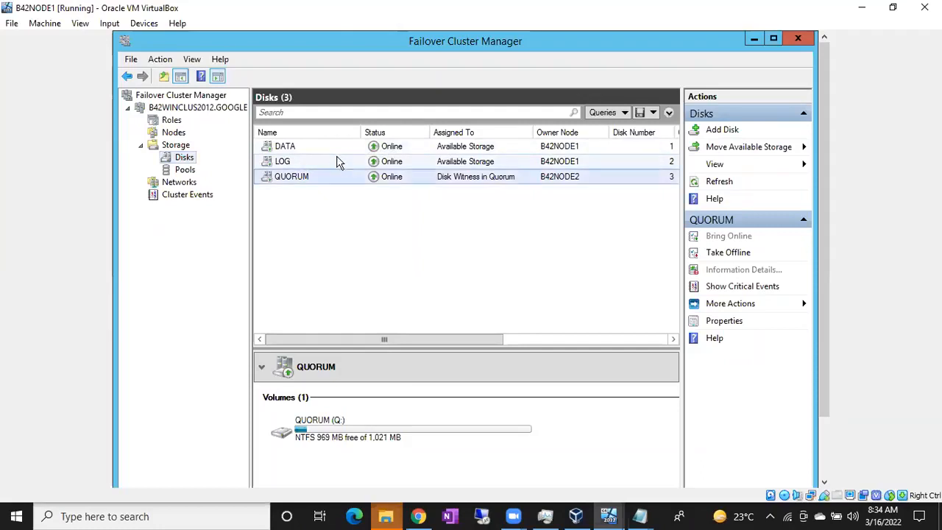
pyautogui.click(326, 151)
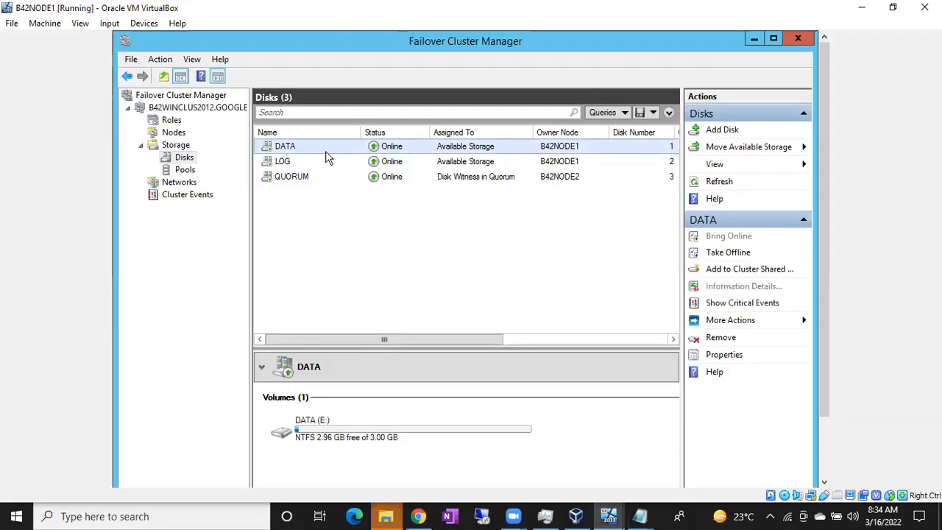
pyautogui.click(183, 110)
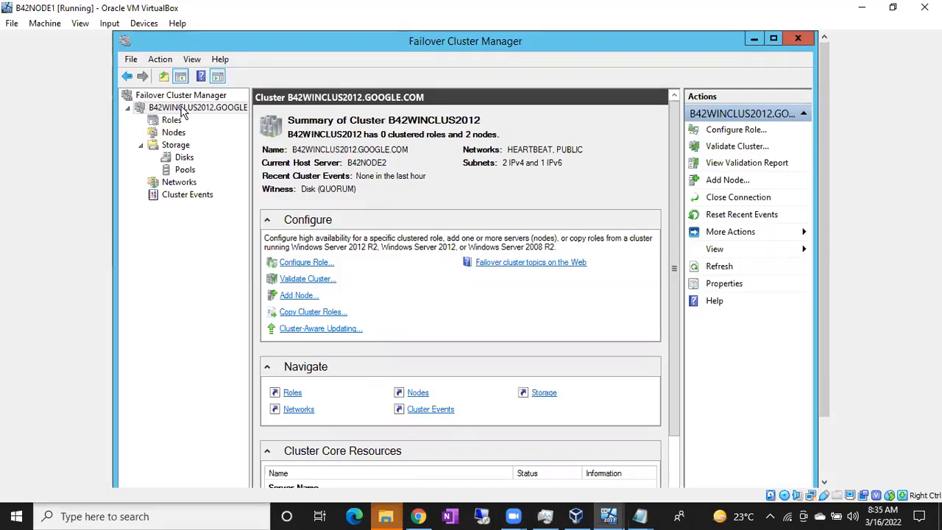
pyautogui.click(182, 157)
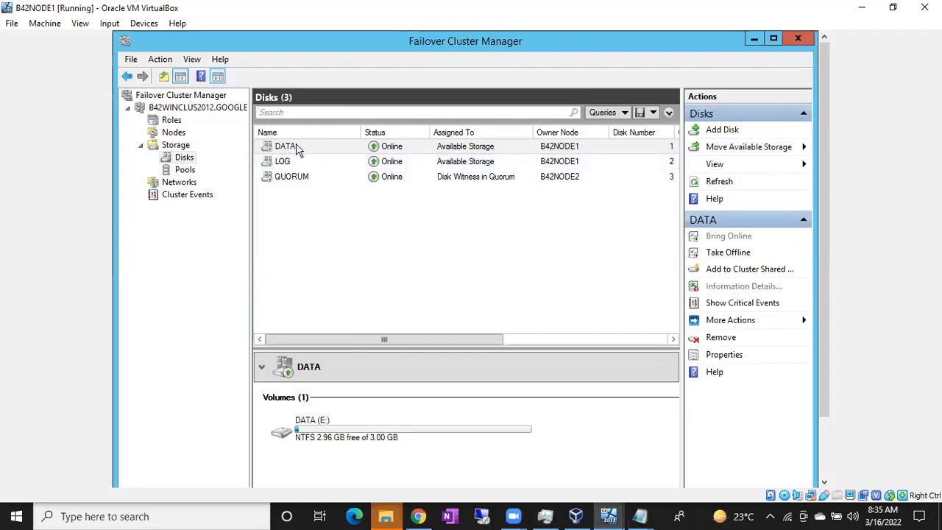
# Switch to Chrome, search Google for "draw io" in the empty tab and open the app.diagrams.net result.
pyautogui.click(418, 516)
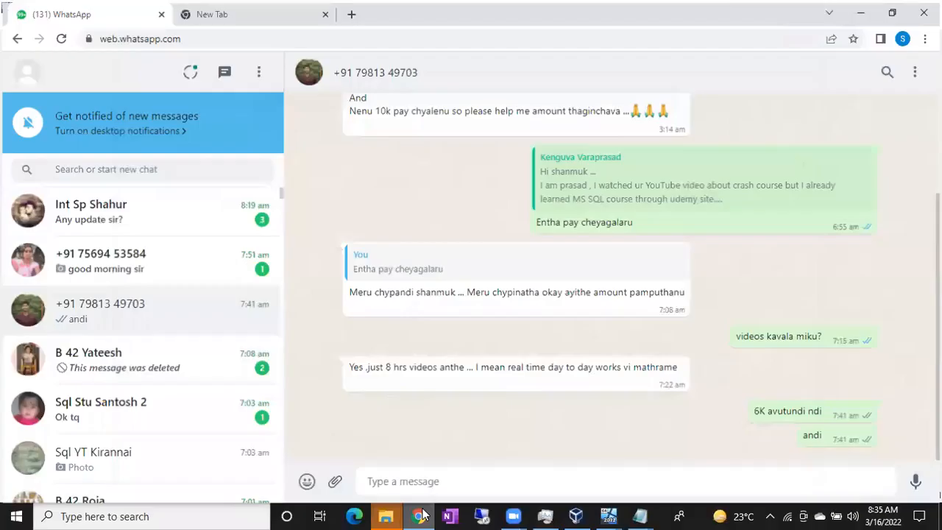
pyautogui.click(200, 23)
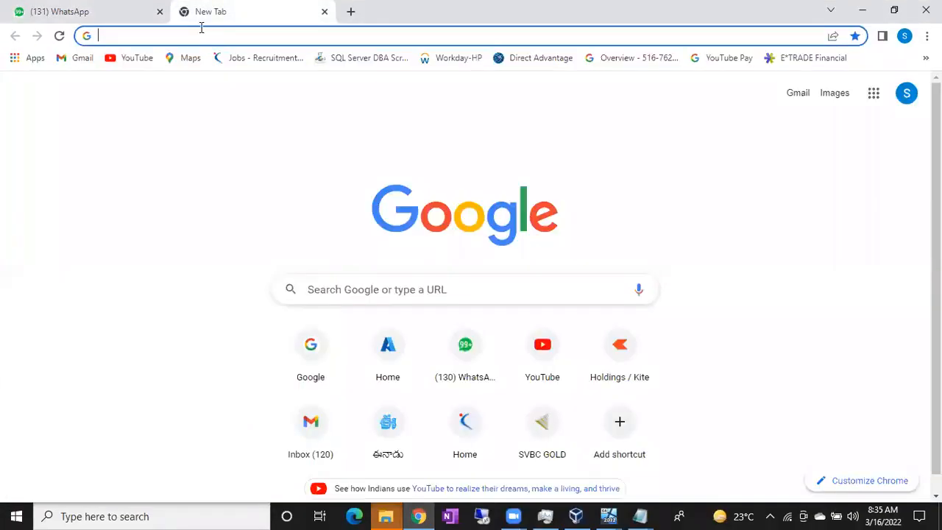
pyautogui.click(171, 34)
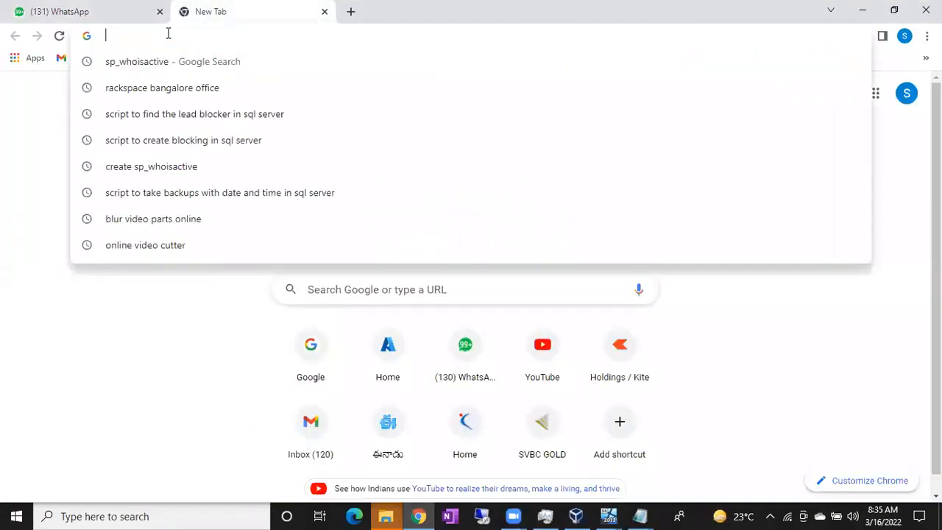
pyautogui.write('draw')
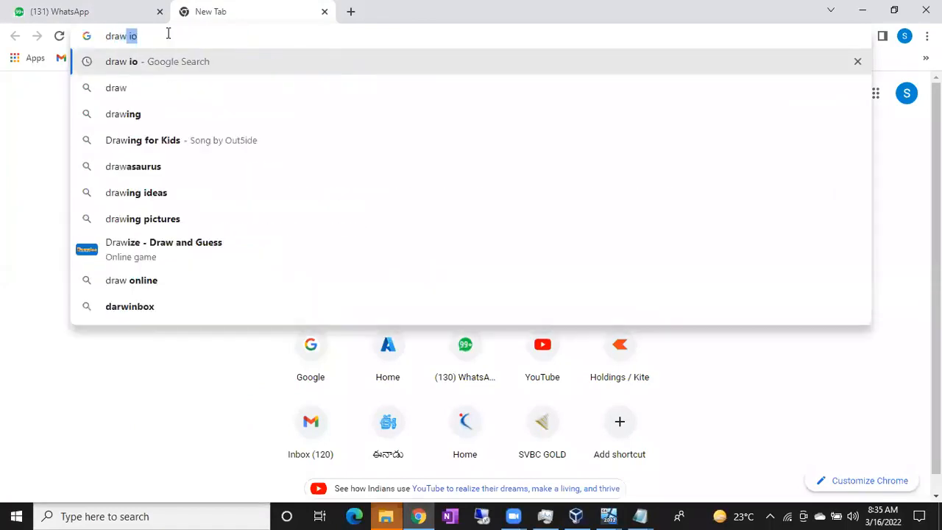
pyautogui.press('Return')
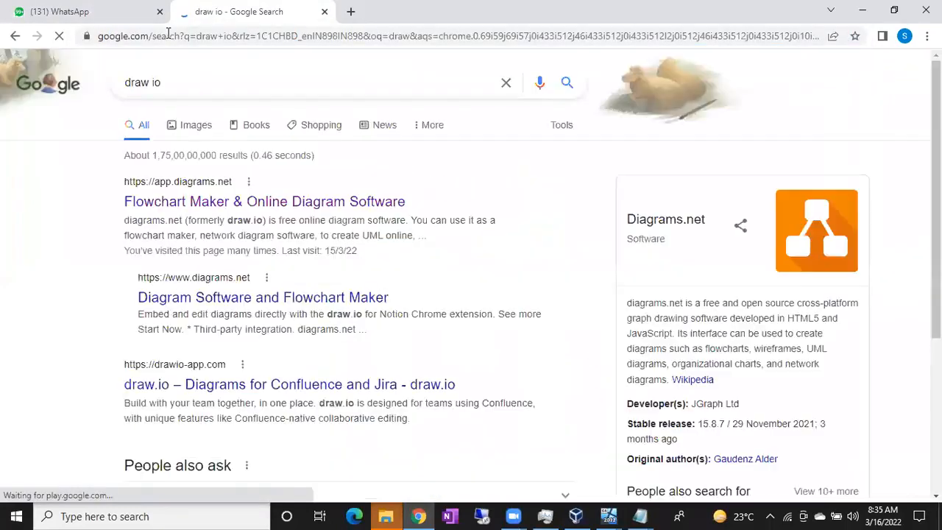
pyautogui.click(171, 200)
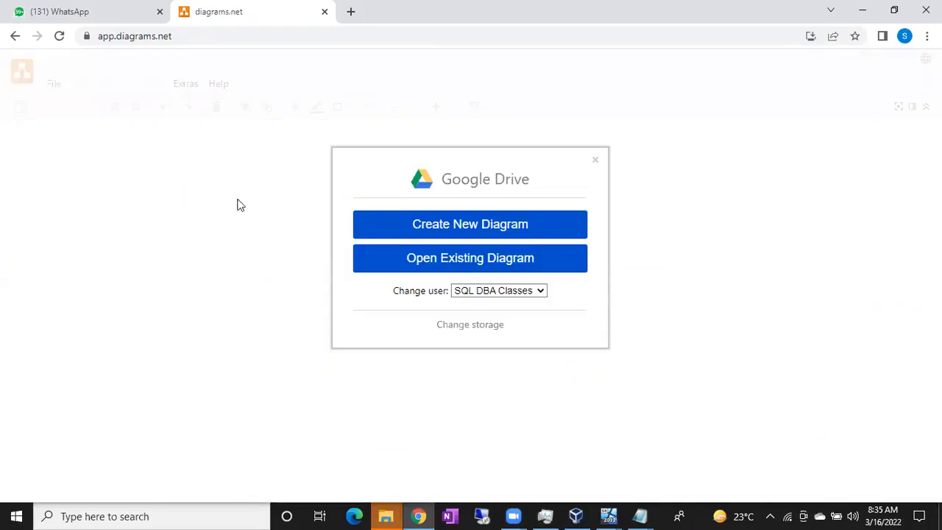
# Open the existing BATCH 42 diagram from Google Drive.
pyautogui.click(421, 263)
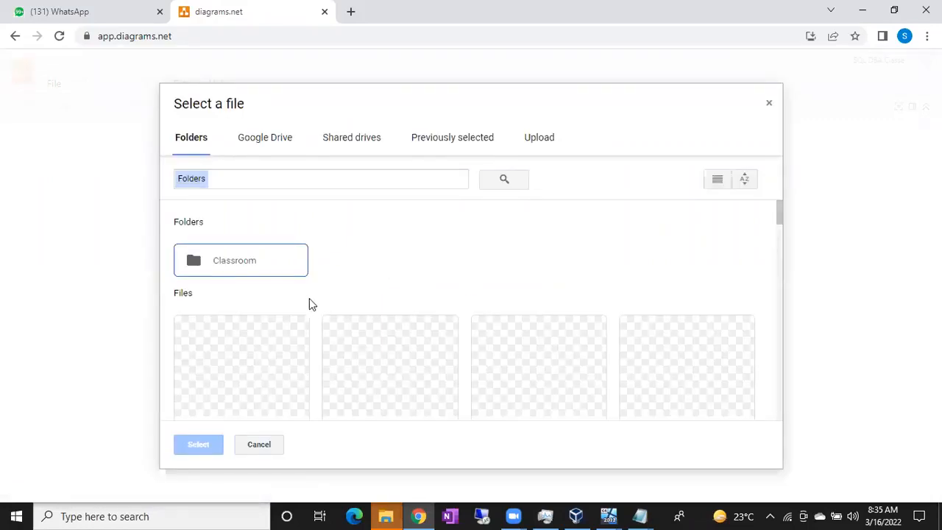
pyautogui.scroll(-2, 309, 301)
pyautogui.doubleClick(265, 288)
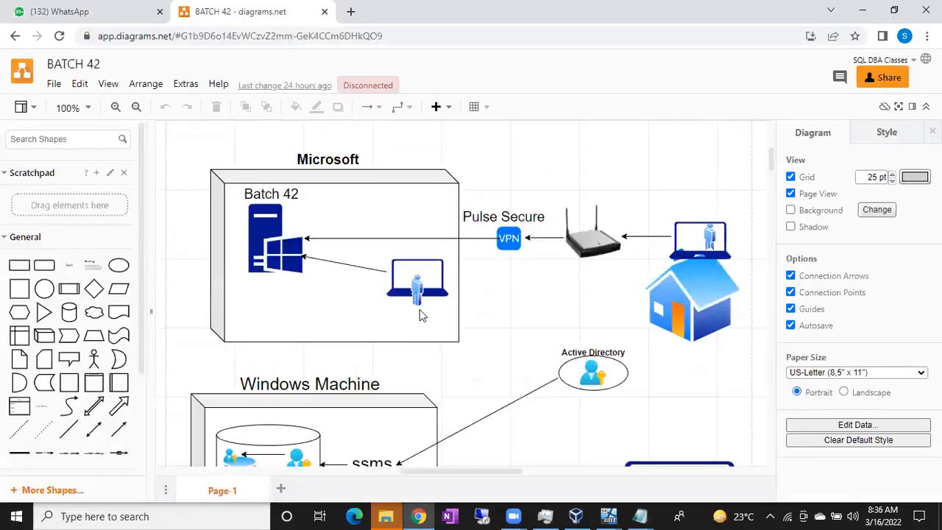
# Find the Clustering section of the diagram, with its primary and secondary nodes, and examine it.
pyautogui.scroll(-3, 439, 332)
pyautogui.scroll(-20, 439, 333)
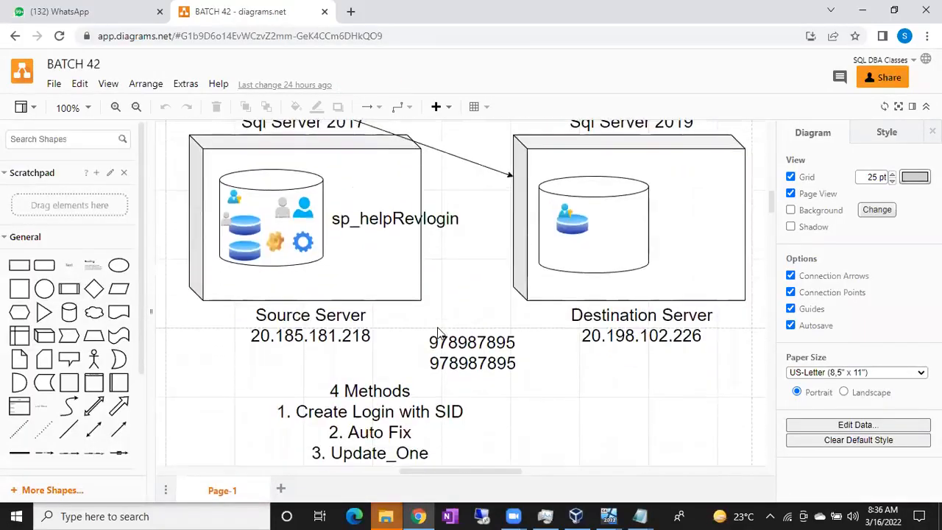
pyautogui.scroll(-20, 438, 333)
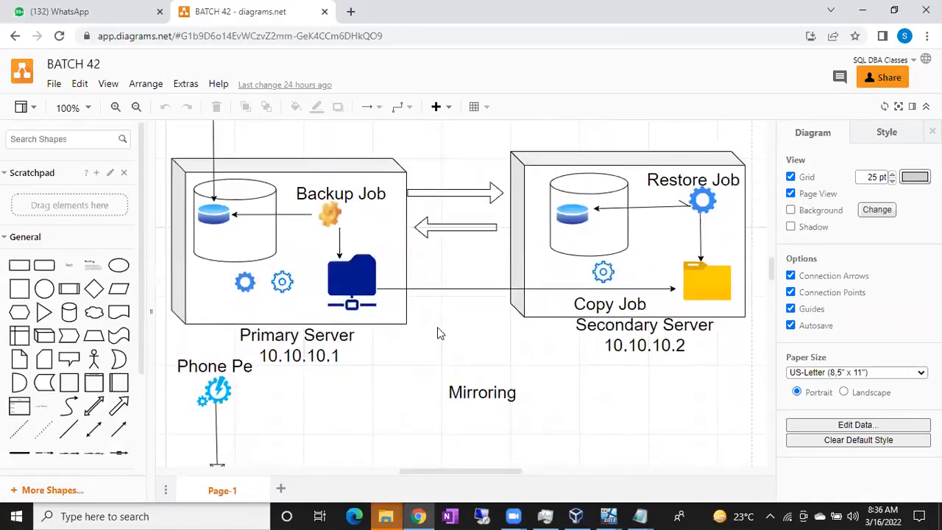
pyautogui.scroll(-20, 437, 332)
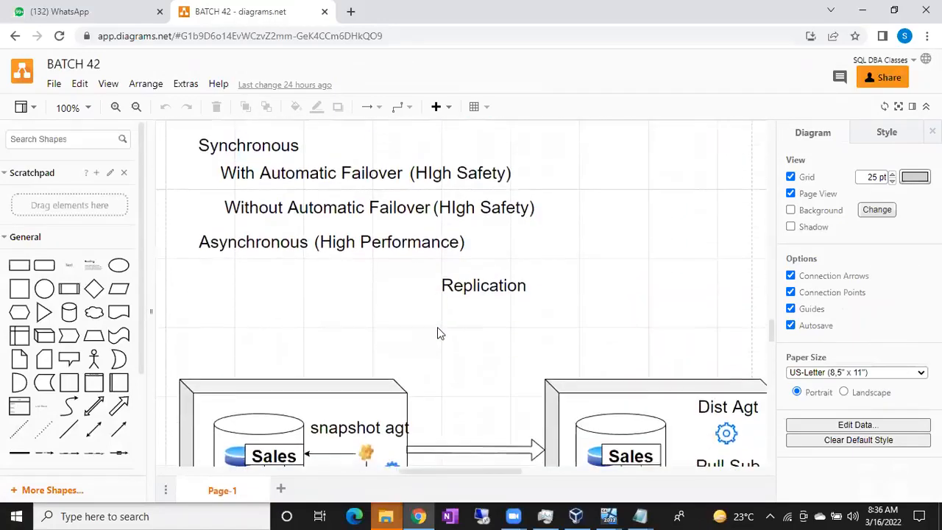
pyautogui.scroll(-7, 438, 333)
pyautogui.scroll(3, 437, 332)
pyautogui.scroll(2, 437, 333)
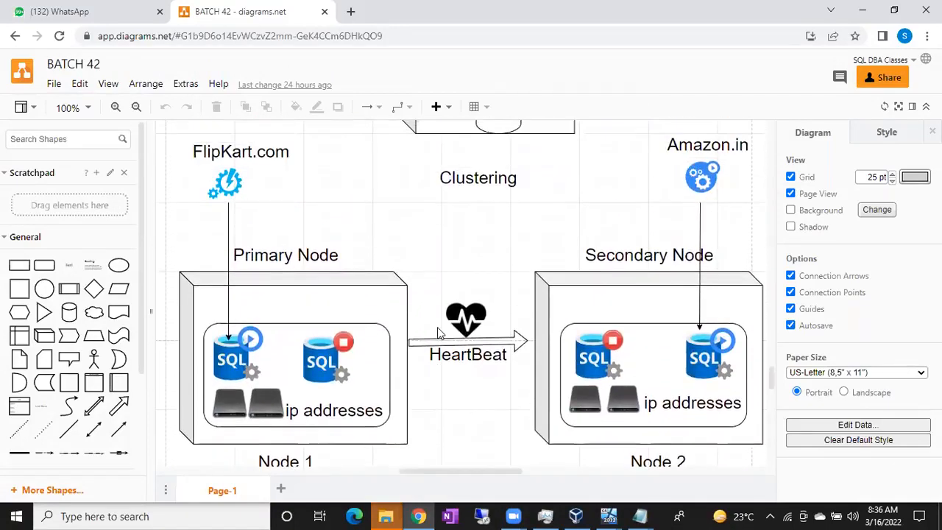